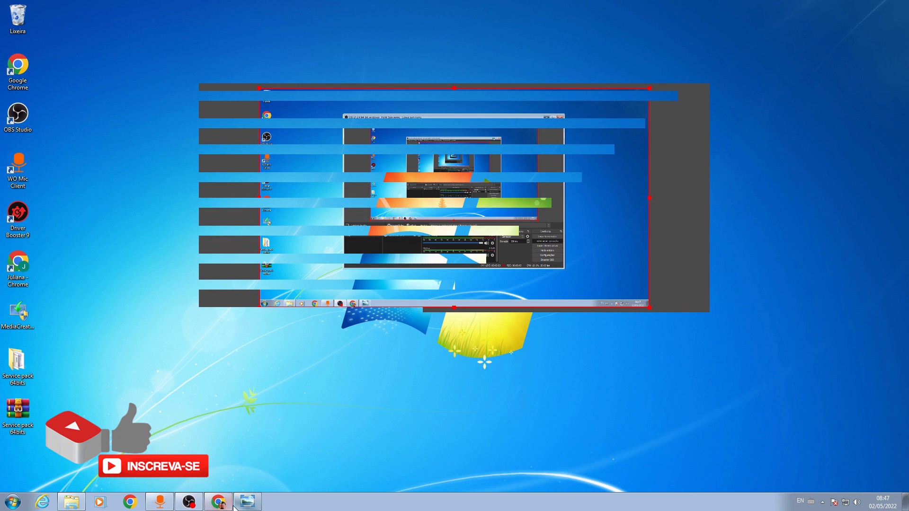
{"action": "left_click", "coordinate": [189, 503]}
{"action": "left_click", "coordinate": [189, 503]}
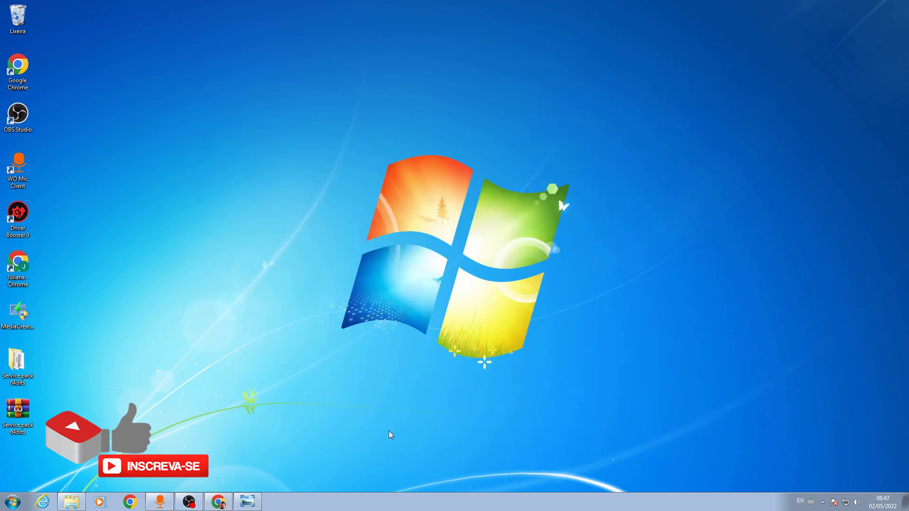
{"action": "left_click", "coordinate": [198, 501]}
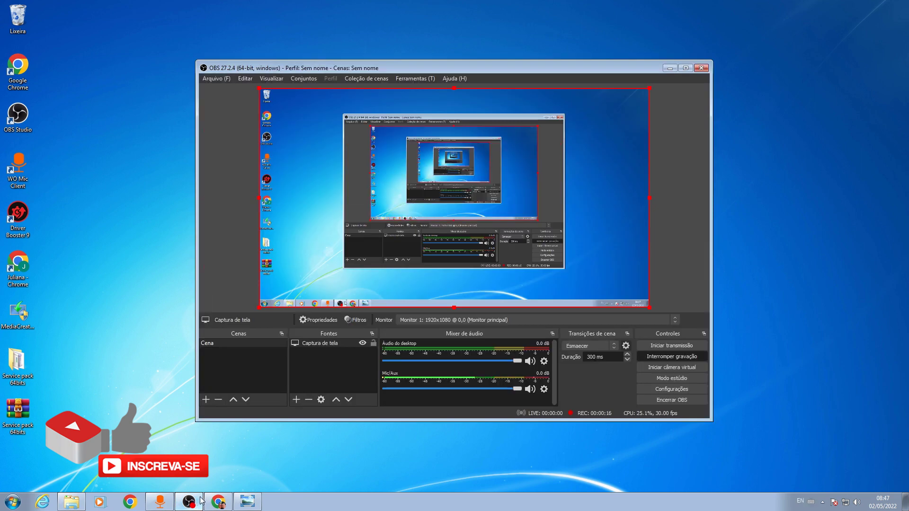
{"action": "left_click", "coordinate": [669, 69]}
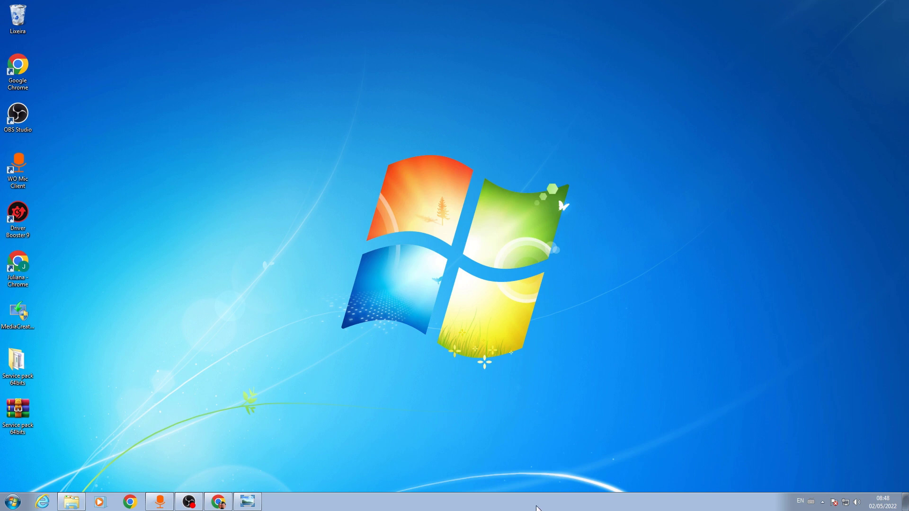
{"action": "left_click", "coordinate": [128, 506]}
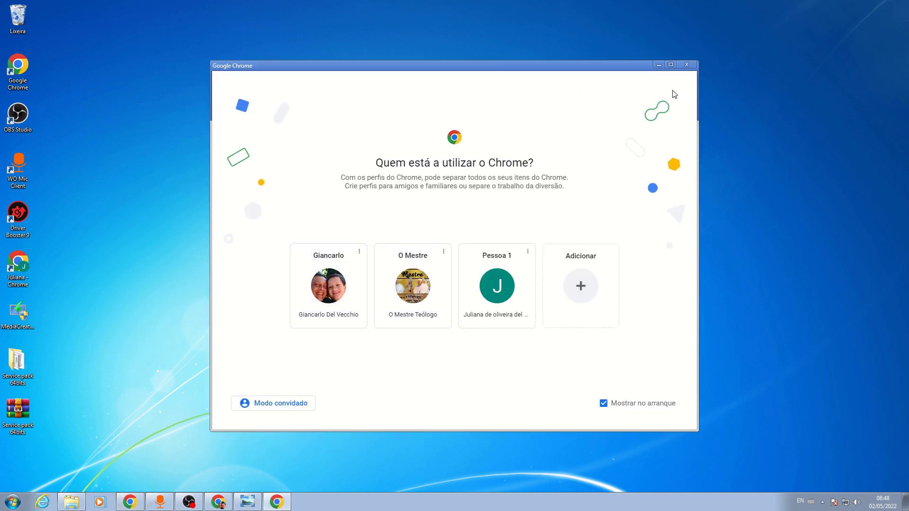
{"action": "left_click", "coordinate": [287, 504]}
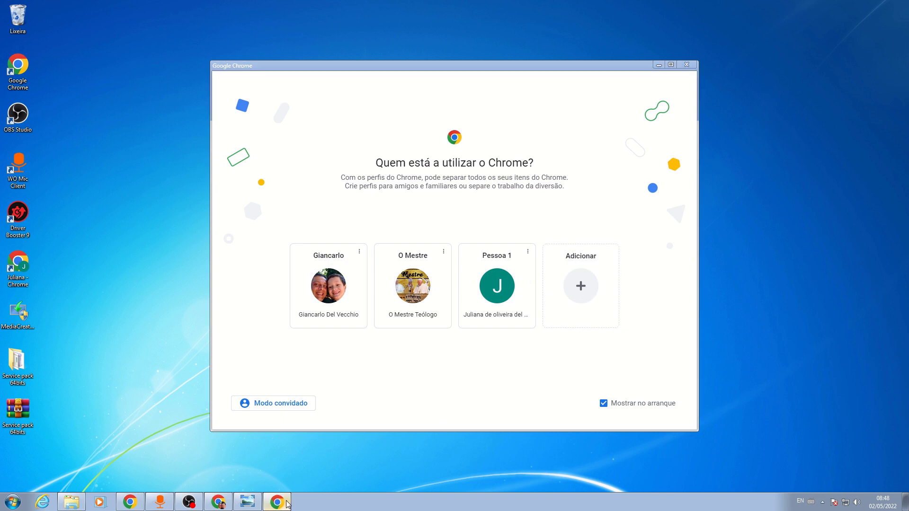
{"action": "left_click", "coordinate": [277, 502]}
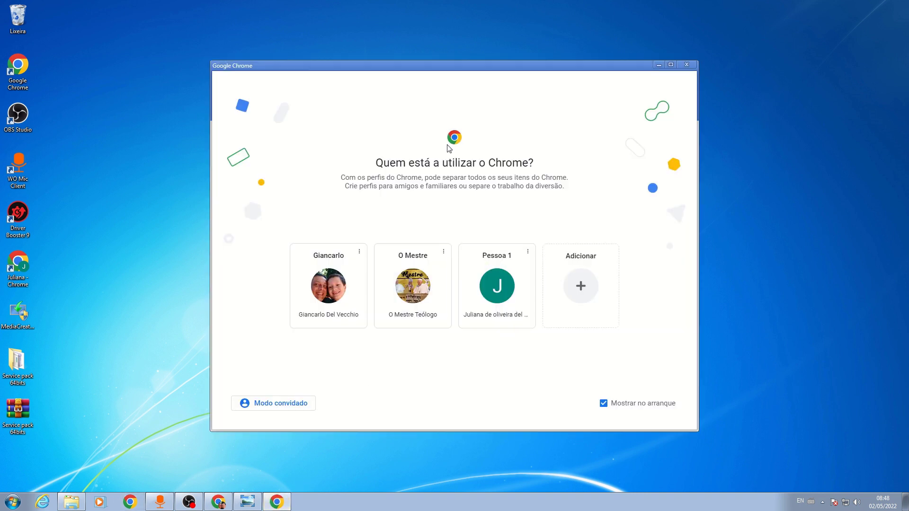
{"action": "left_click", "coordinate": [471, 313]}
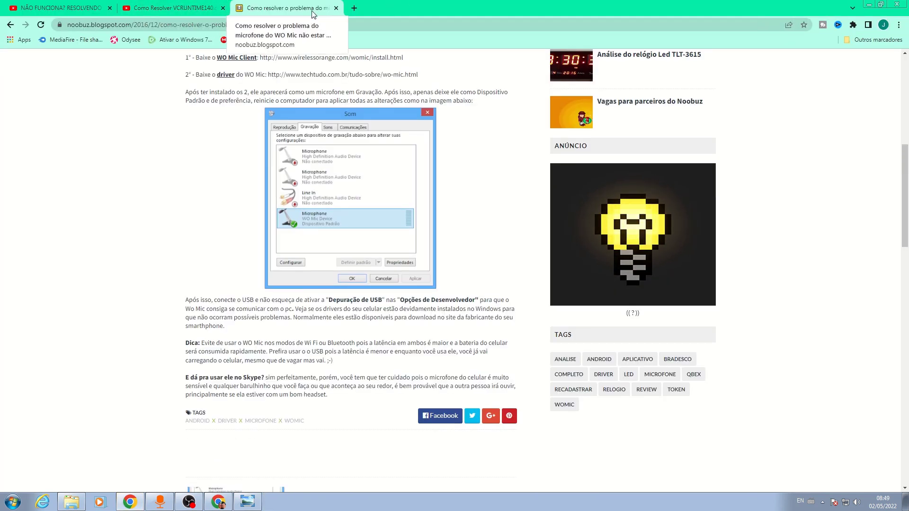
{"action": "left_click", "coordinate": [901, 6]}
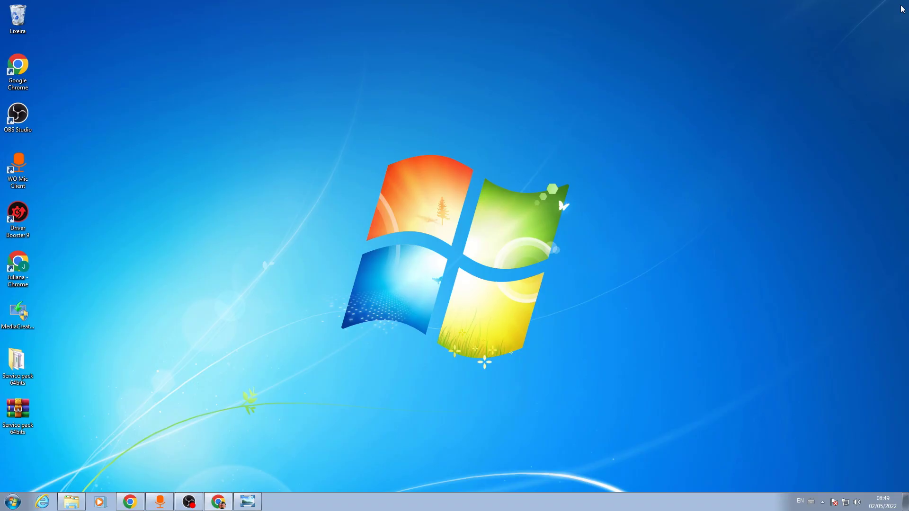
Step: Download the Windows 10 media creation tool from Microsoft's software download page, then clear the browser out of view
{"action": "left_click", "coordinate": [228, 501]}
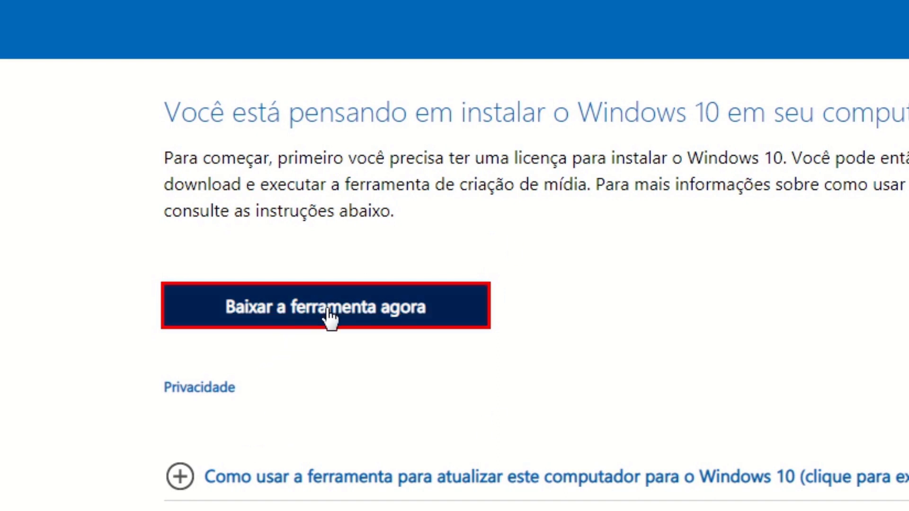
{"action": "left_click", "coordinate": [318, 331]}
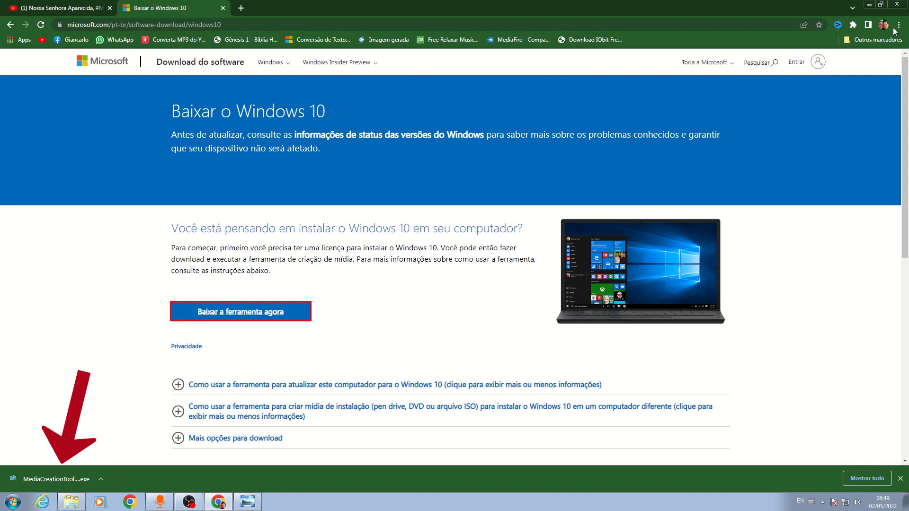
{"action": "left_click", "coordinate": [872, 3]}
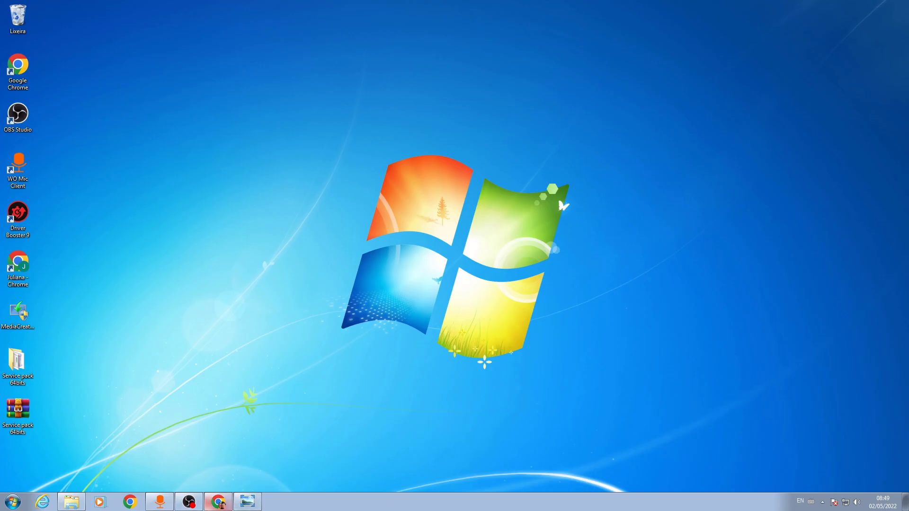
Step: Try to run the downloaded MediaCreationTool and close the dialog it shows
{"action": "left_click", "coordinate": [218, 501]}
{"action": "left_click", "coordinate": [71, 479]}
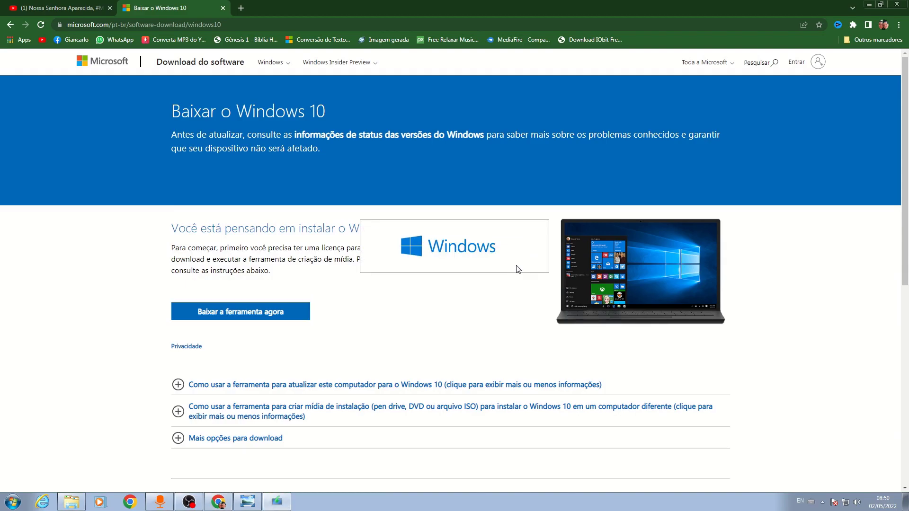
{"action": "left_click", "coordinate": [870, 4]}
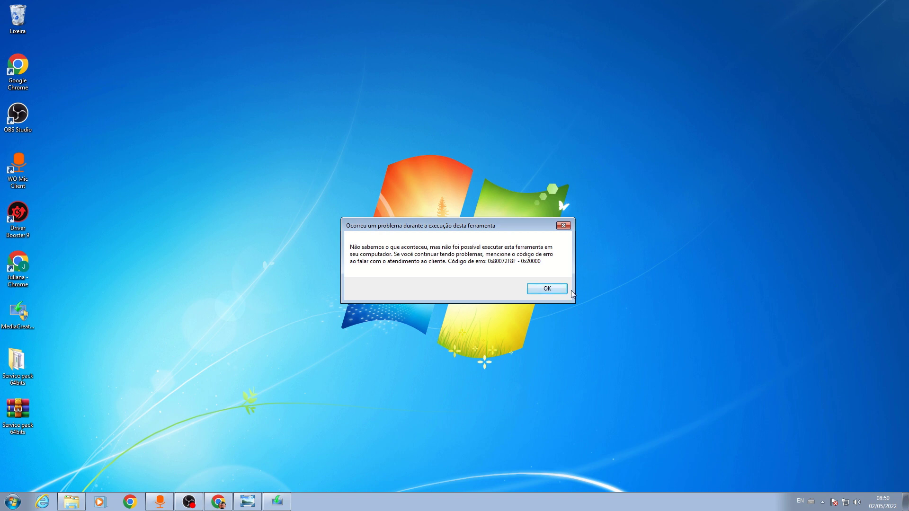
{"action": "left_click", "coordinate": [552, 290]}
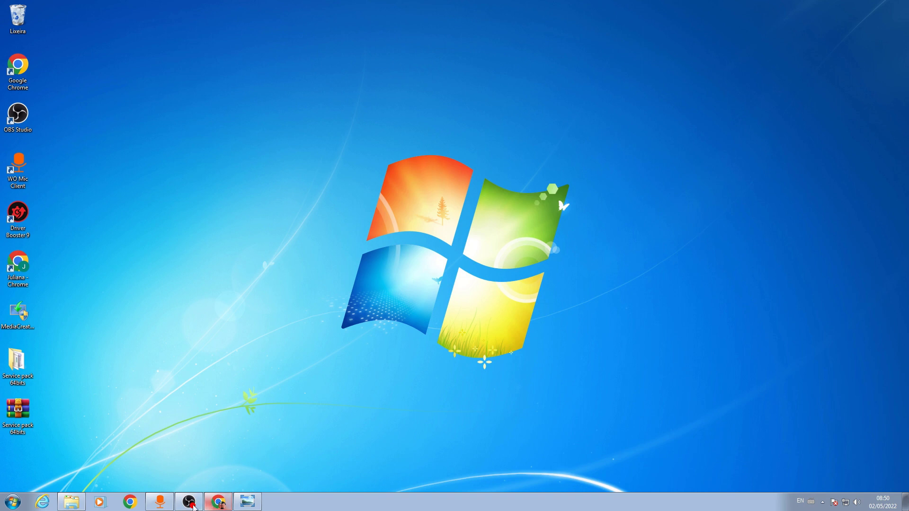
{"action": "left_click", "coordinate": [216, 504]}
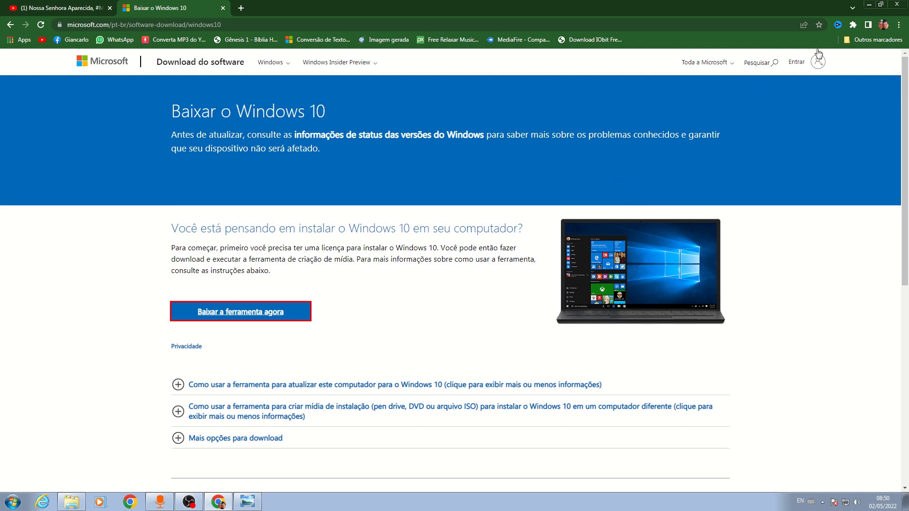
{"action": "left_click", "coordinate": [869, 4]}
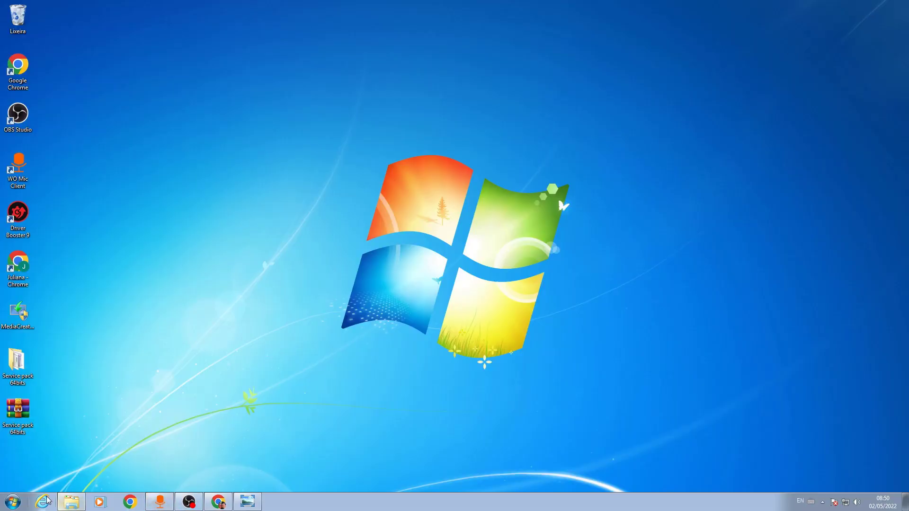
Step: Extract the Win10_21H2_BrazilianPortuguese_x64 archive into the Downloads folder
{"action": "left_click", "coordinate": [75, 503]}
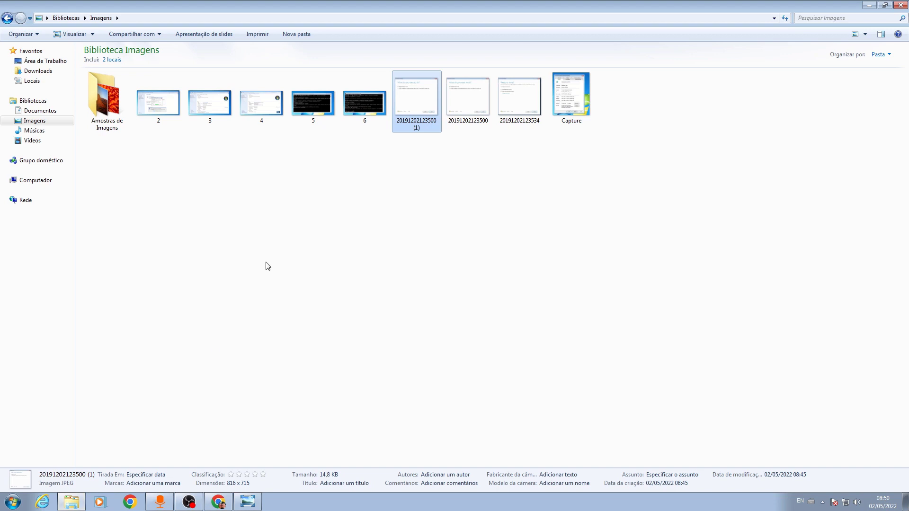
{"action": "left_click", "coordinate": [39, 72]}
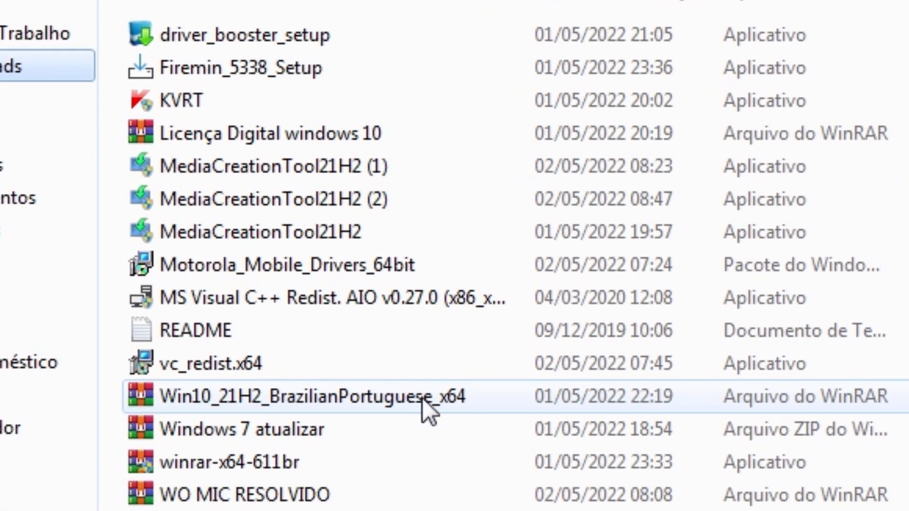
{"action": "right_click", "coordinate": [423, 396]}
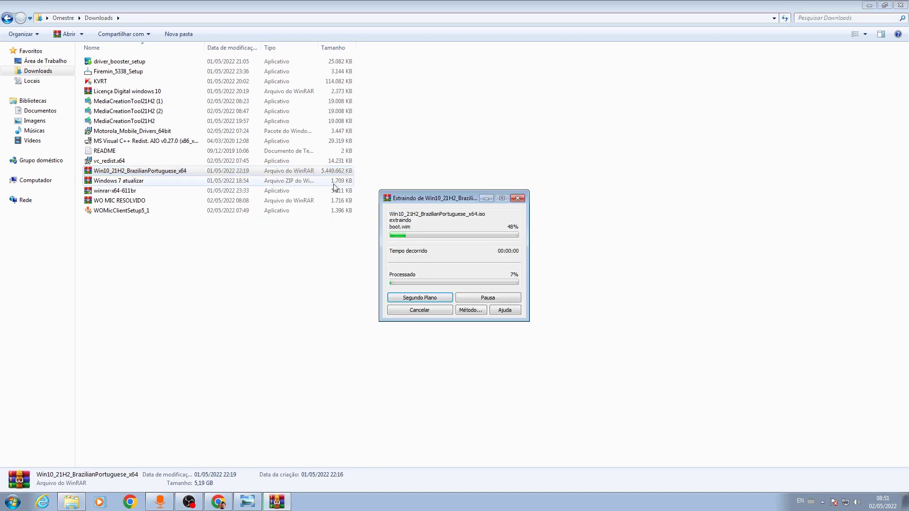
{"action": "left_click", "coordinate": [870, 5]}
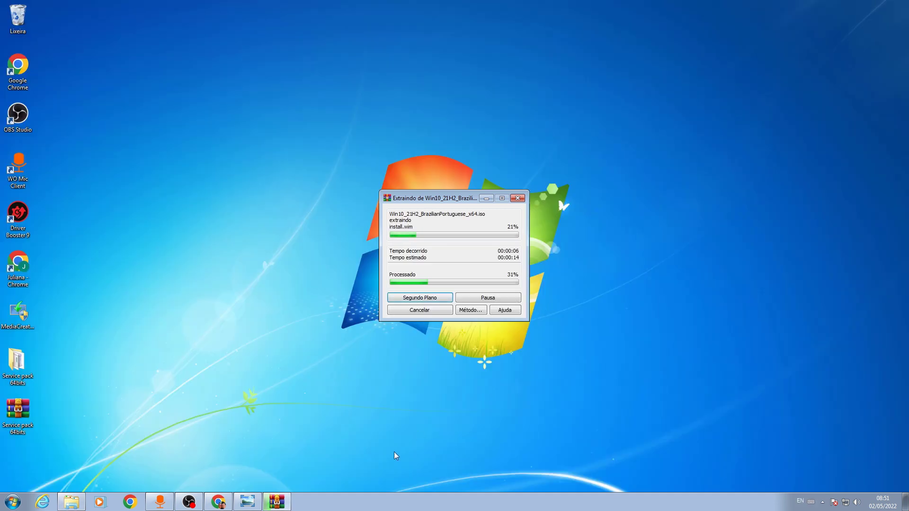
Step: Review the saved Windows 10 Setup screenshots, check the extraction's progress and the Downloads folder, and close the image viewer
{"action": "left_click", "coordinate": [247, 503]}
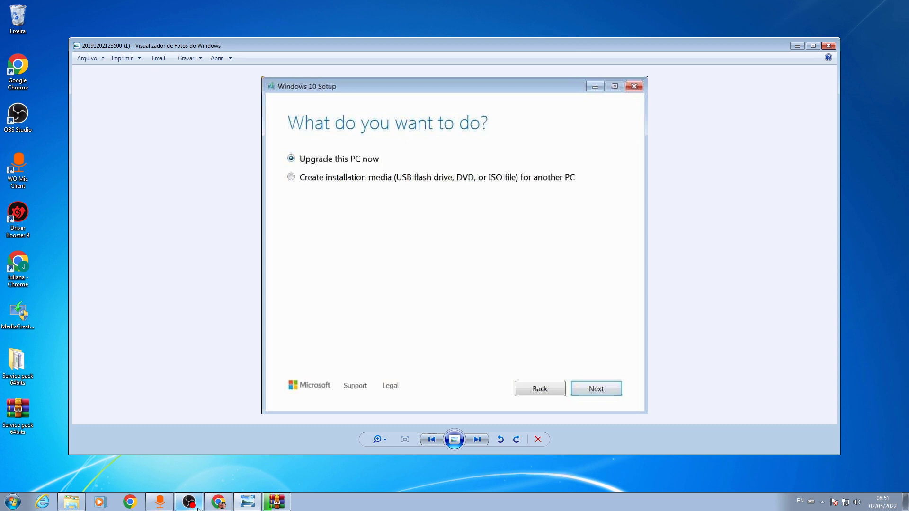
{"action": "left_click", "coordinate": [218, 502]}
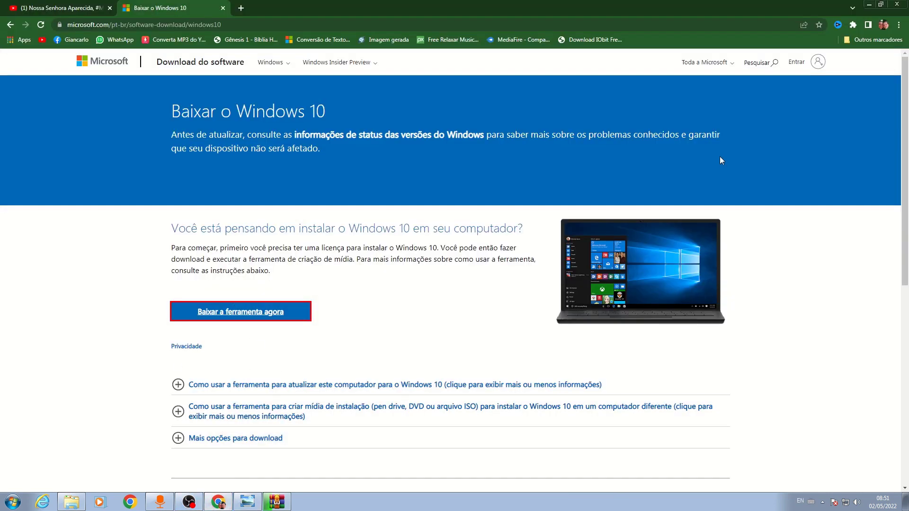
{"action": "left_click", "coordinate": [870, 5]}
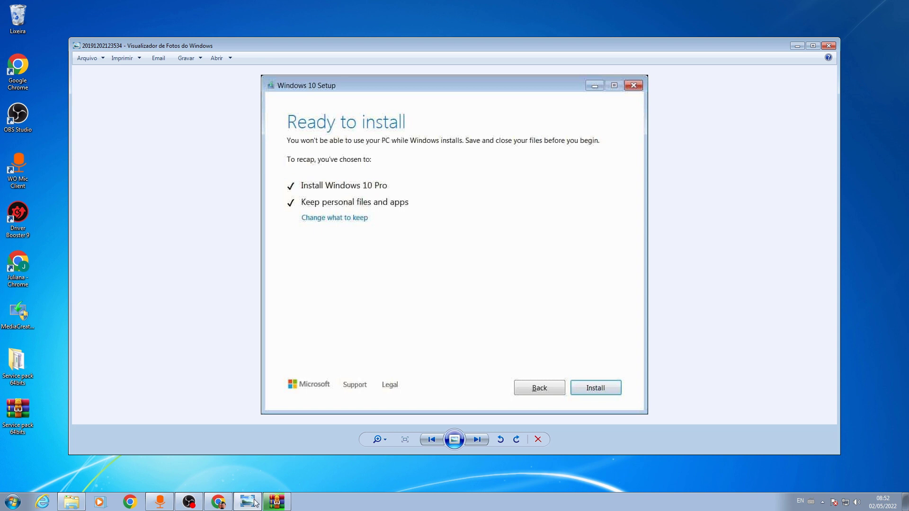
{"action": "left_click", "coordinate": [271, 504]}
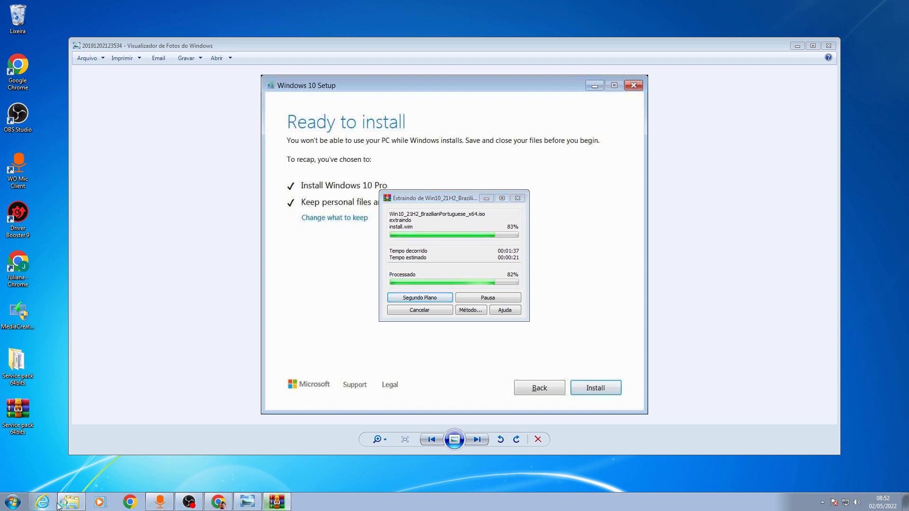
{"action": "left_click", "coordinate": [83, 504]}
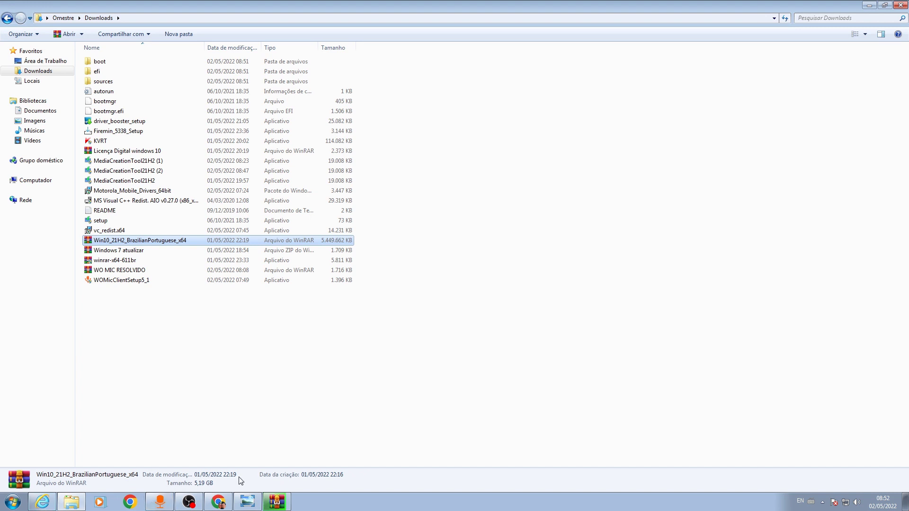
{"action": "left_click", "coordinate": [280, 507]}
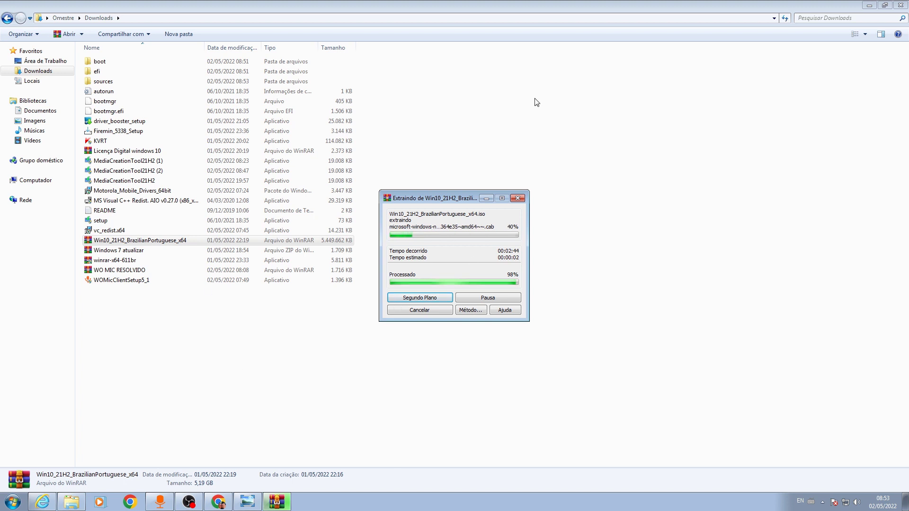
{"action": "left_click", "coordinate": [253, 505]}
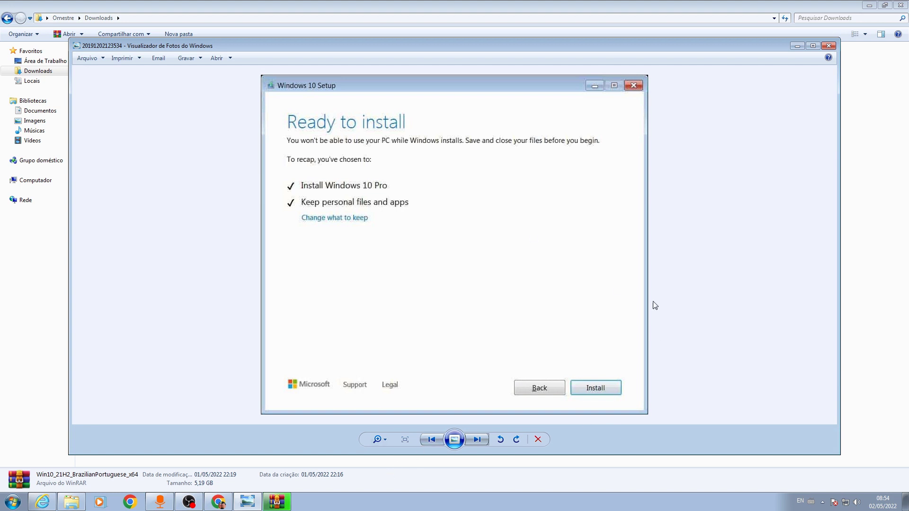
{"action": "left_click", "coordinate": [829, 46]}
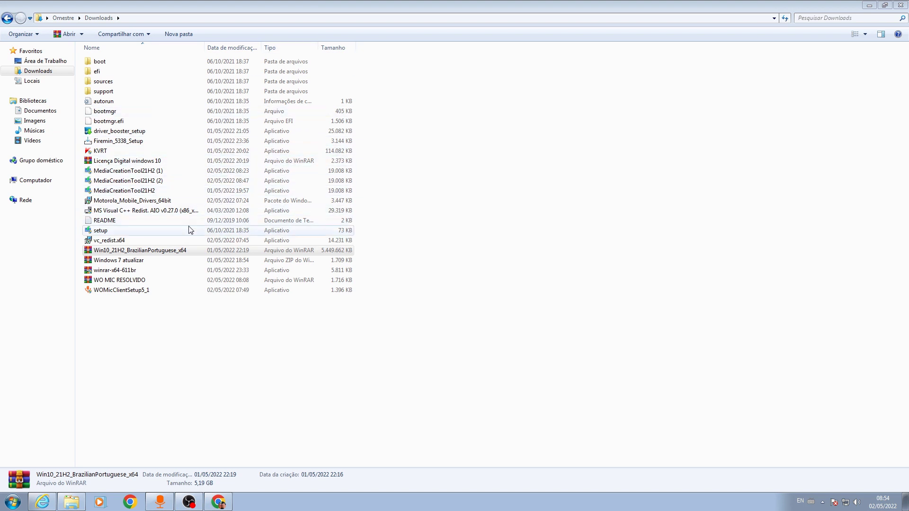
Step: Launch the extracted setup application from Downloads, and close Internet Explorer after declining it as the default browser
{"action": "double_click", "coordinate": [176, 232]}
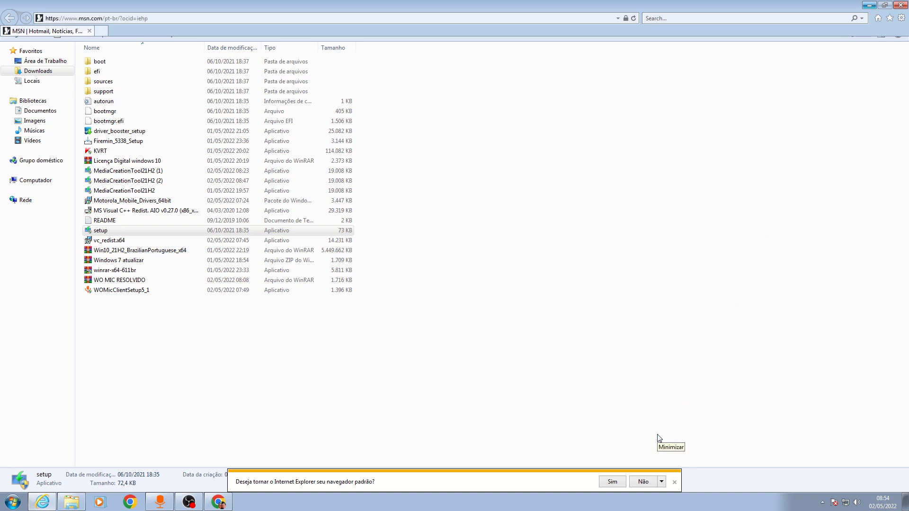
{"action": "left_click", "coordinate": [644, 481]}
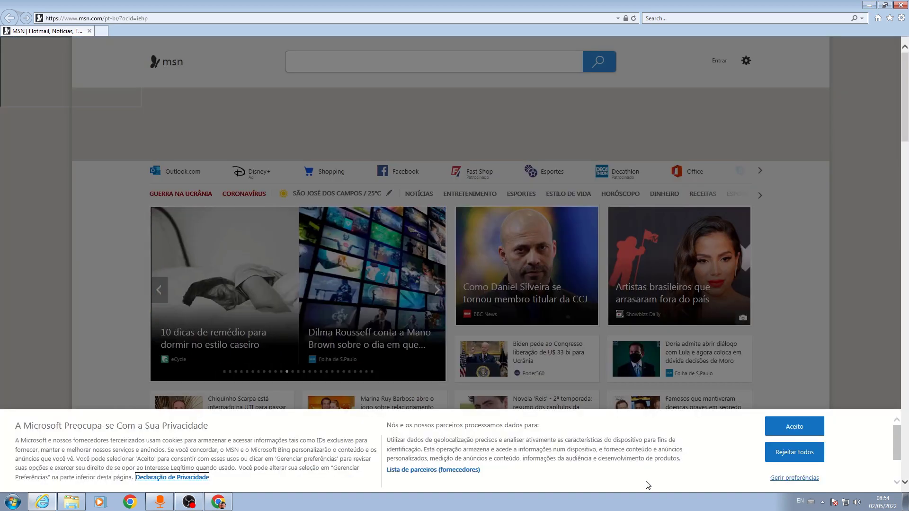
{"action": "left_click", "coordinate": [900, 4]}
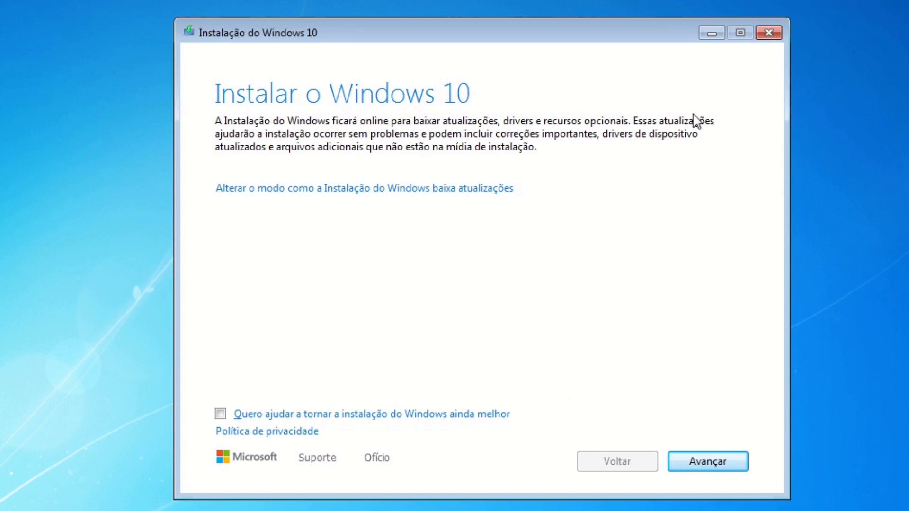
Step: Opt in to helping improve the Windows installation, continue, and accept the licence terms
{"action": "left_click", "coordinate": [411, 415]}
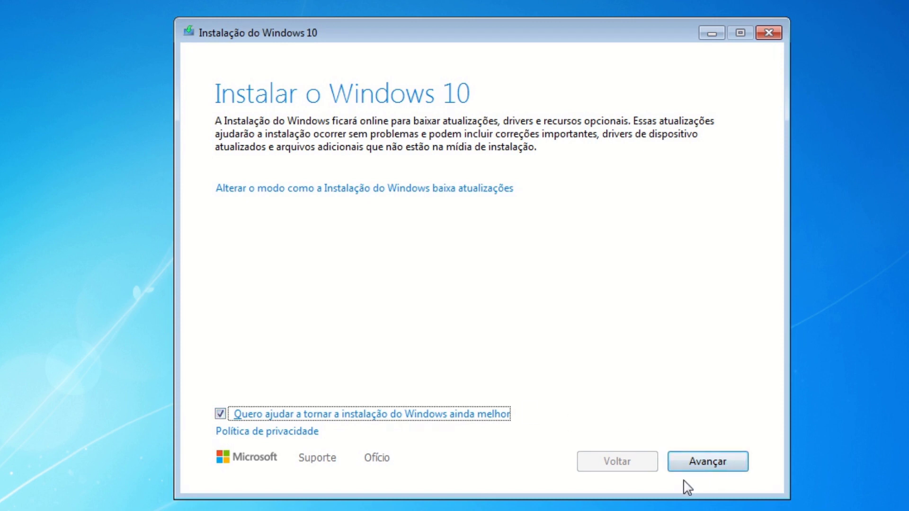
{"action": "left_click", "coordinate": [704, 467]}
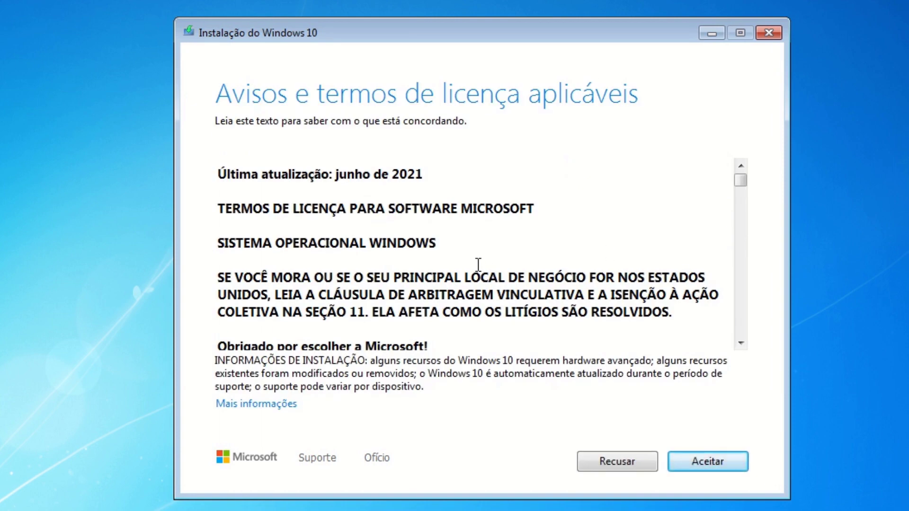
{"action": "scroll", "coordinate": [682, 208], "scroll_direction": "down", "scroll_amount": 20}
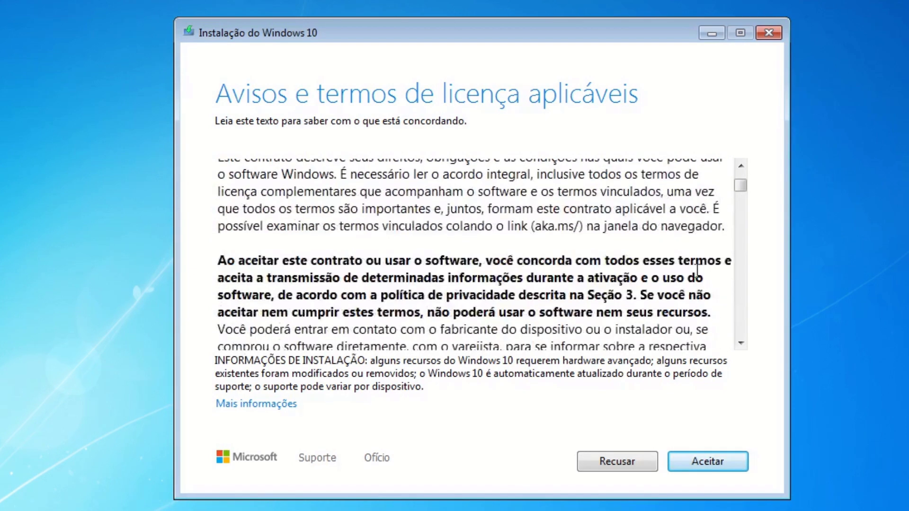
{"action": "scroll", "coordinate": [685, 365], "scroll_direction": "down", "scroll_amount": 15}
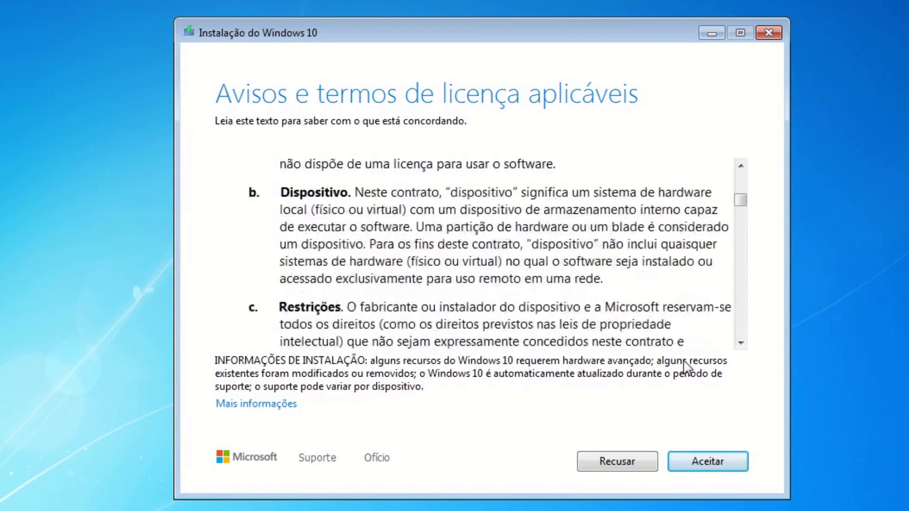
{"action": "left_click", "coordinate": [718, 461]}
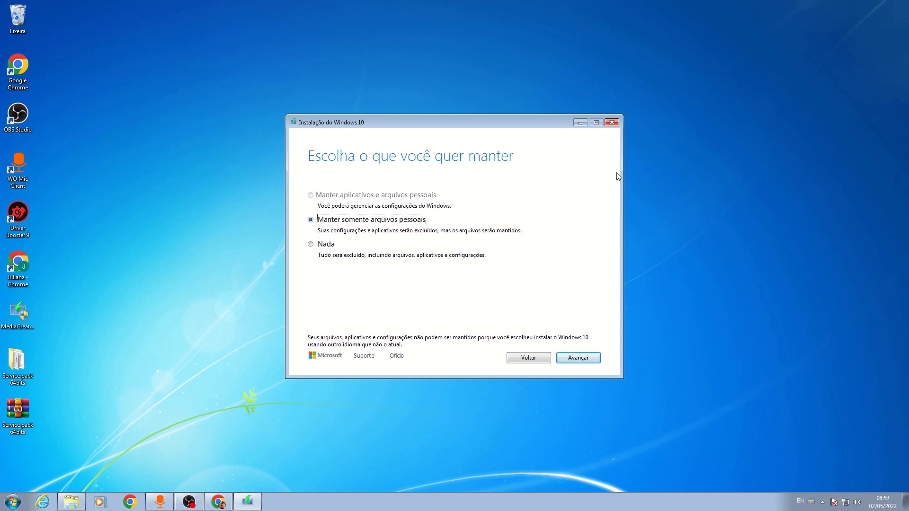
{"action": "left_click", "coordinate": [194, 502]}
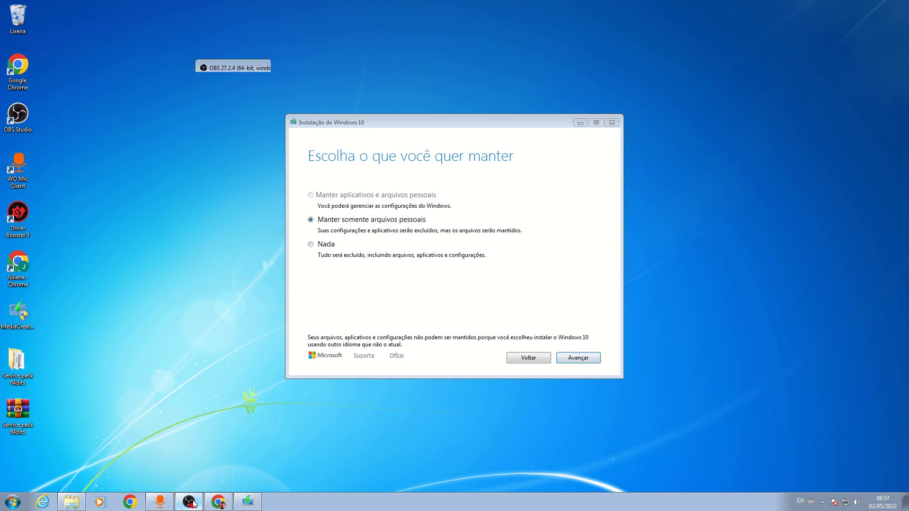